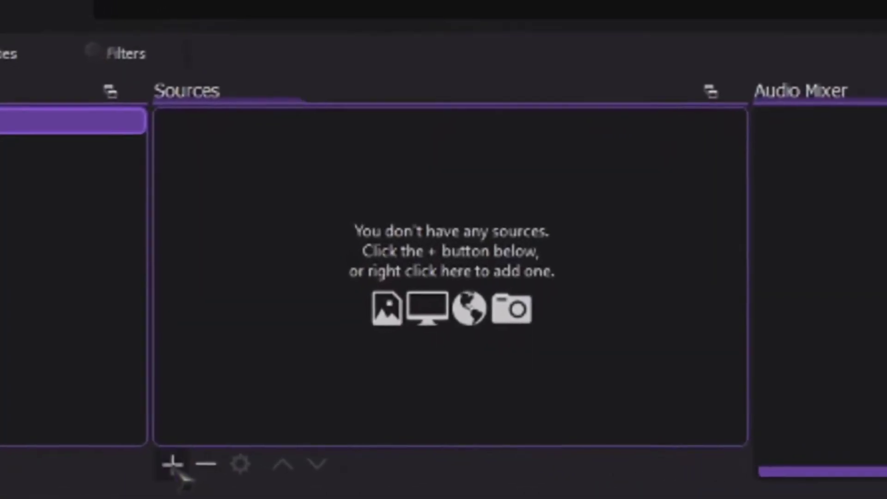
- Add a new Video Capture Device source to the scene and fit it to the screen
{"action": "left_click", "coordinate": [259, 396]}
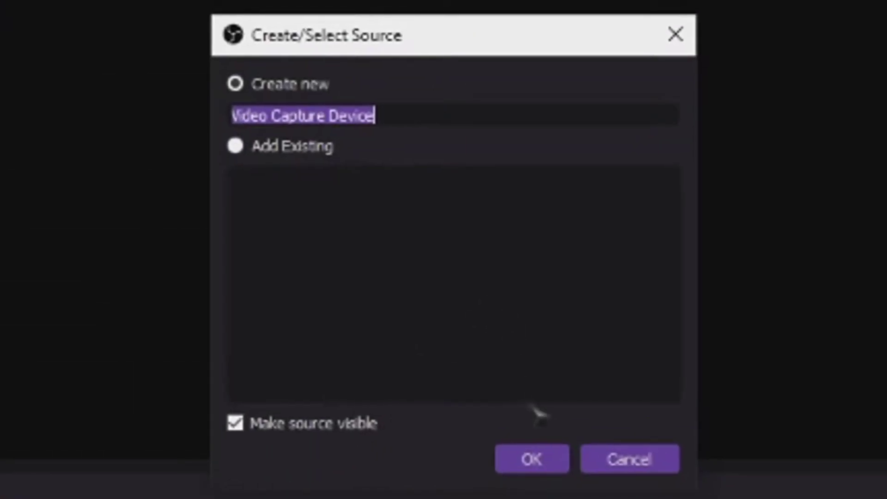
{"action": "left_click", "coordinate": [538, 464]}
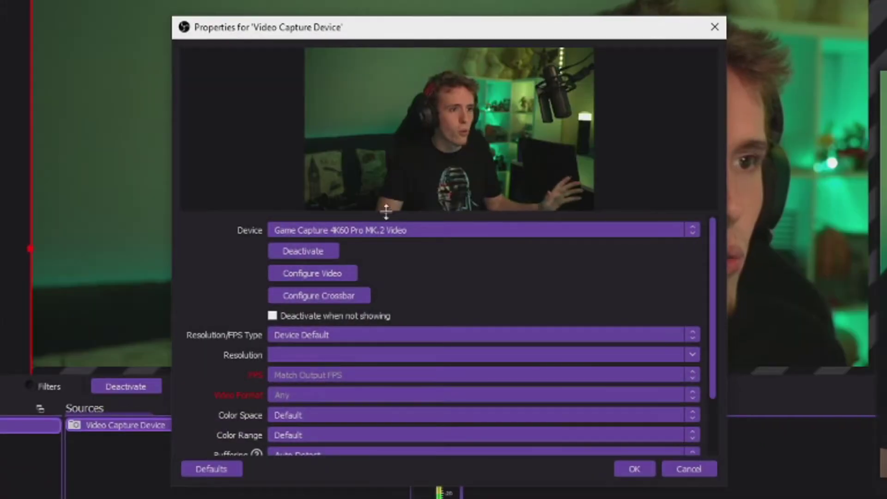
{"action": "left_click", "coordinate": [667, 470]}
{"action": "right_click", "coordinate": [406, 153]}
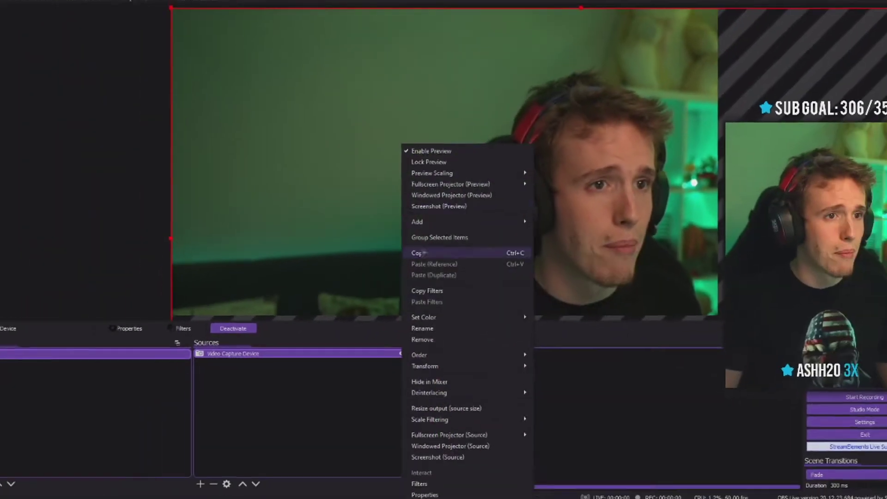
{"action": "mouse_move", "coordinate": [476, 356]}
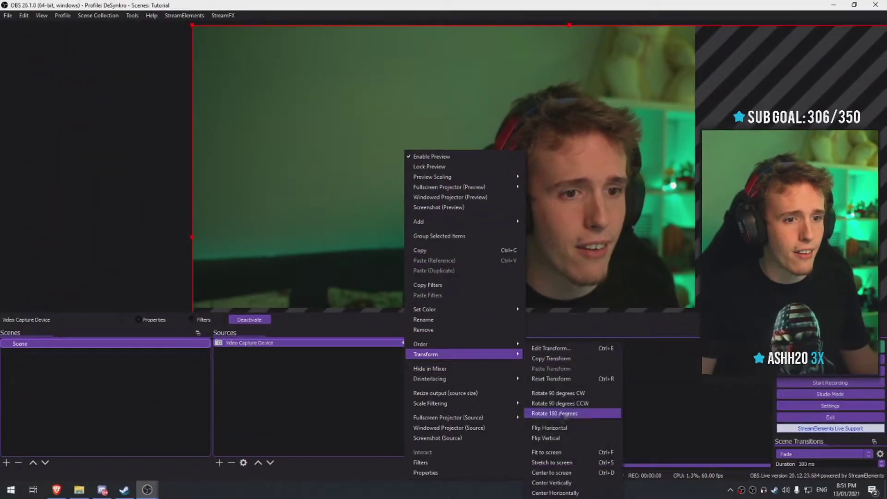
{"action": "left_click", "coordinate": [540, 453]}
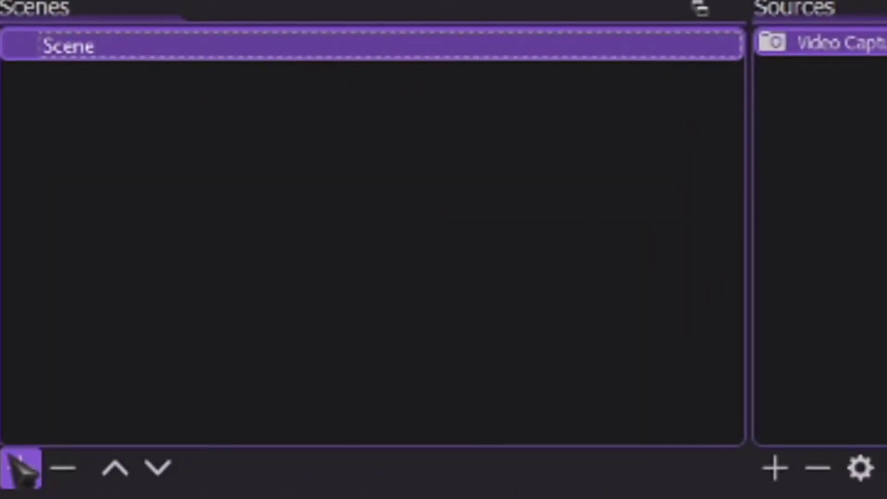
- Create a new scene named Just Chatting
{"action": "left_click", "coordinate": [20, 469]}
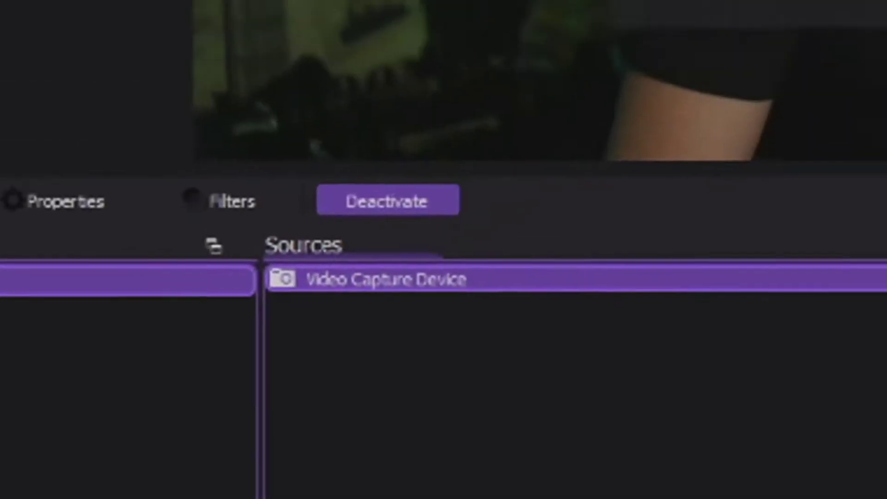
{"action": "type", "text": "Just Chatting"}
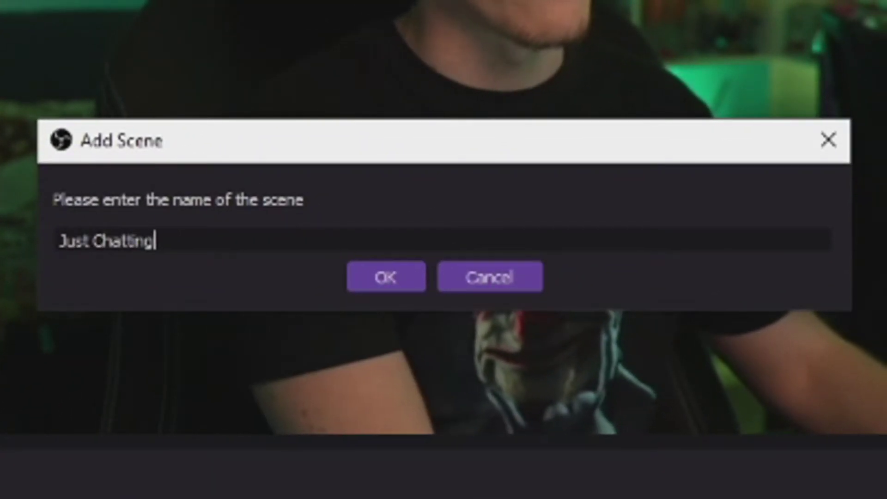
{"action": "key", "text": "Return"}
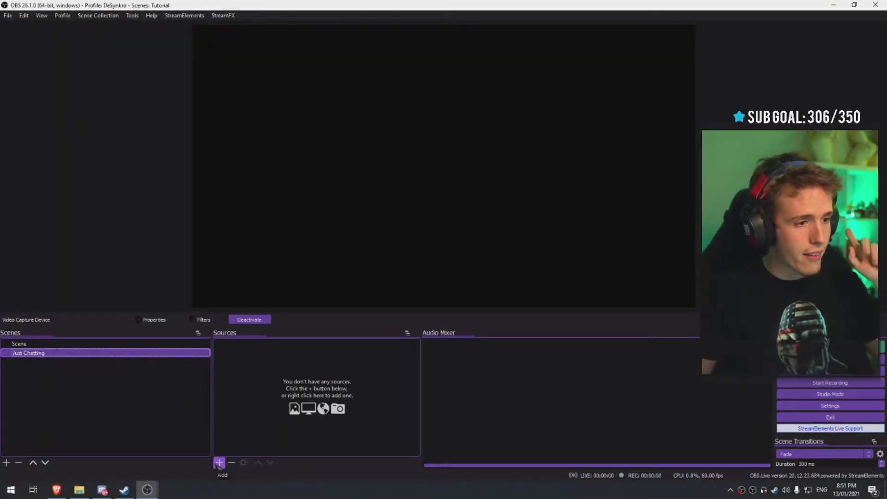
- Add a Source Mirror to the Just Chatting scene and set Scene (Scene) as its mirrored source
{"action": "left_click", "coordinate": [49, 353]}
{"action": "left_click", "coordinate": [219, 463]}
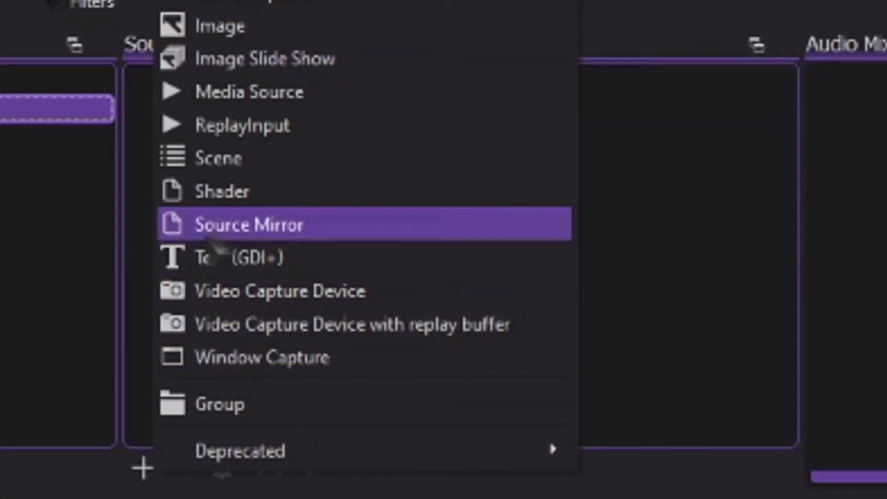
{"action": "left_click", "coordinate": [221, 226]}
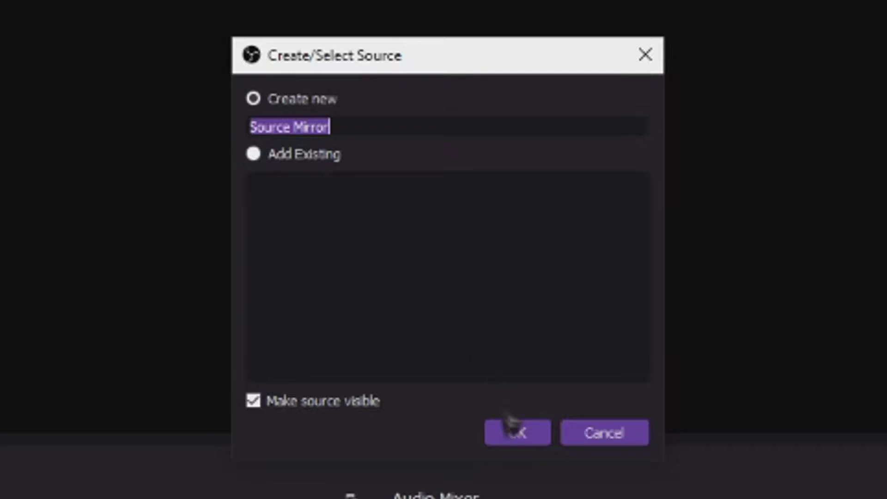
{"action": "left_click", "coordinate": [511, 422]}
{"action": "left_click", "coordinate": [284, 356]}
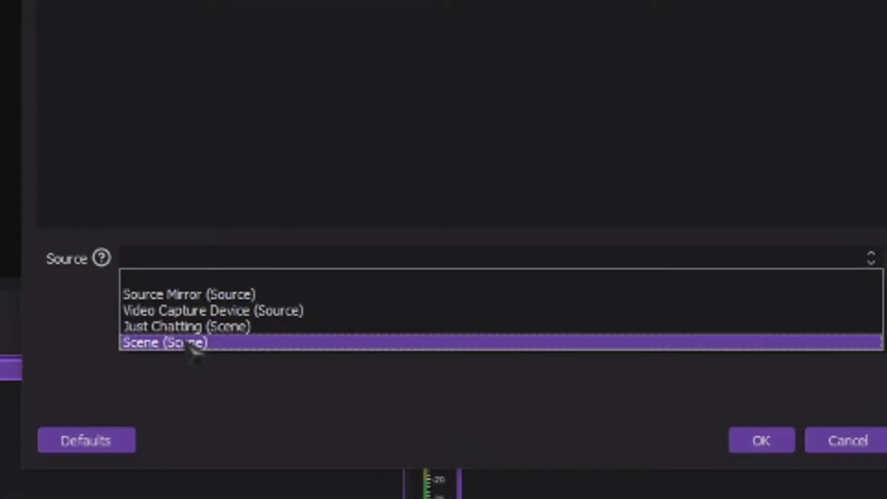
{"action": "left_click", "coordinate": [193, 346]}
{"action": "left_click", "coordinate": [760, 444]}
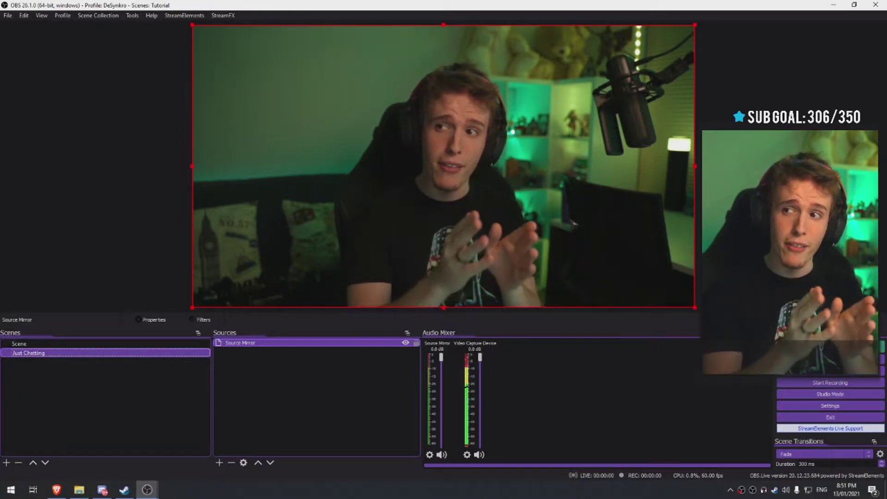
- Add a Blur effect filter to the Source Mirror in the Just Chatting scene, keeping the default filter name
{"action": "left_click", "coordinate": [69, 344]}
{"action": "left_click", "coordinate": [81, 353]}
{"action": "right_click", "coordinate": [264, 343]}
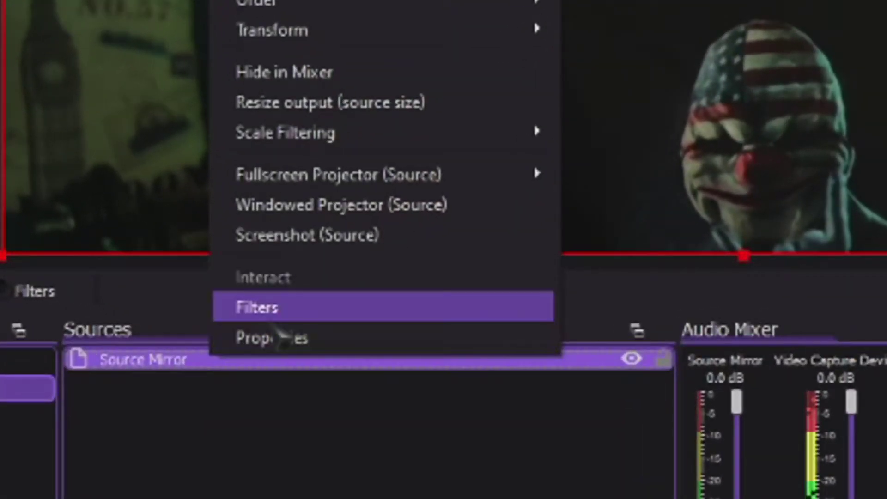
{"action": "left_click", "coordinate": [288, 325]}
{"action": "left_click", "coordinate": [44, 459]}
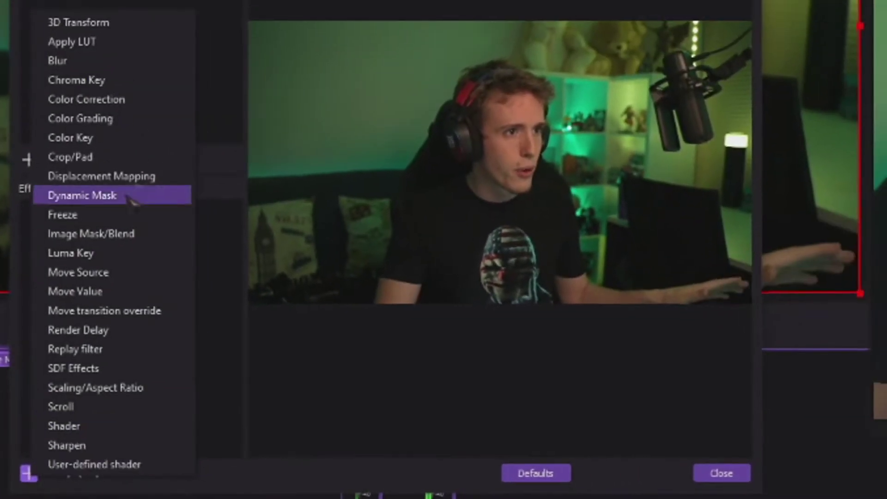
{"action": "left_click", "coordinate": [125, 61]}
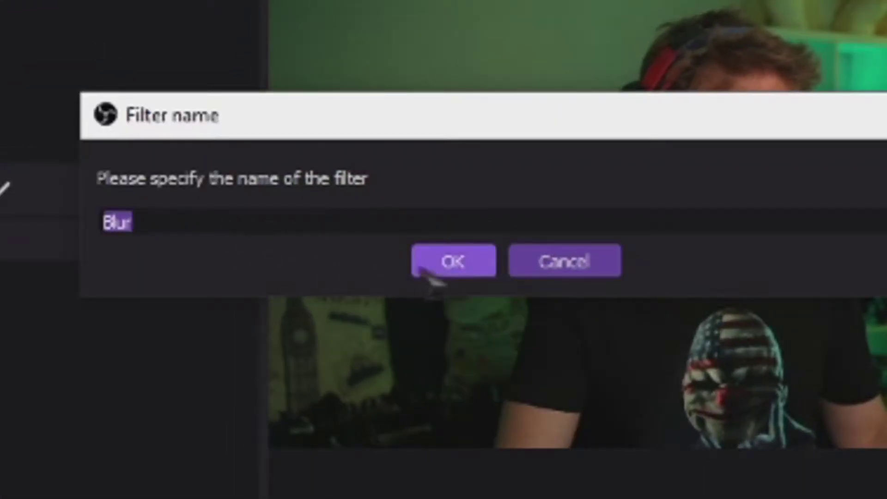
{"action": "left_click", "coordinate": [421, 271]}
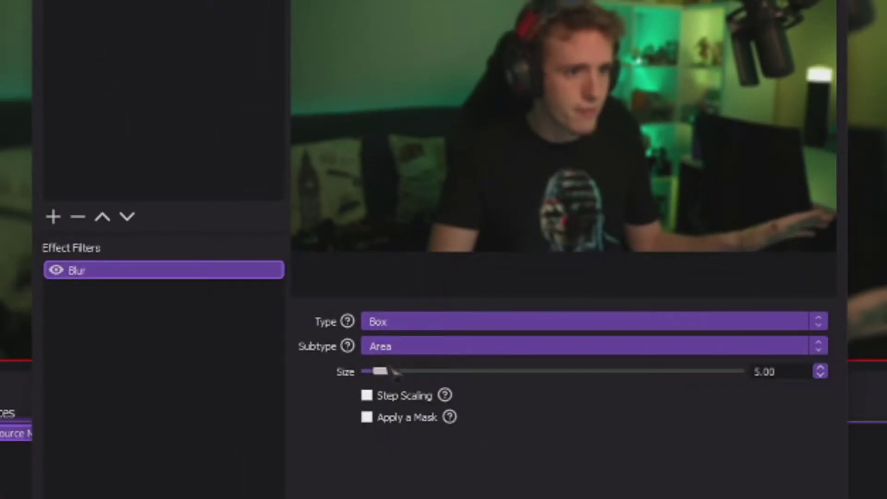
- Change the Blur filter's type to Gaussian and increase its size for a stronger blur
{"action": "left_click_drag", "start_coordinate": [406, 374], "coordinate": [431, 376]}
{"action": "left_click", "coordinate": [422, 326]}
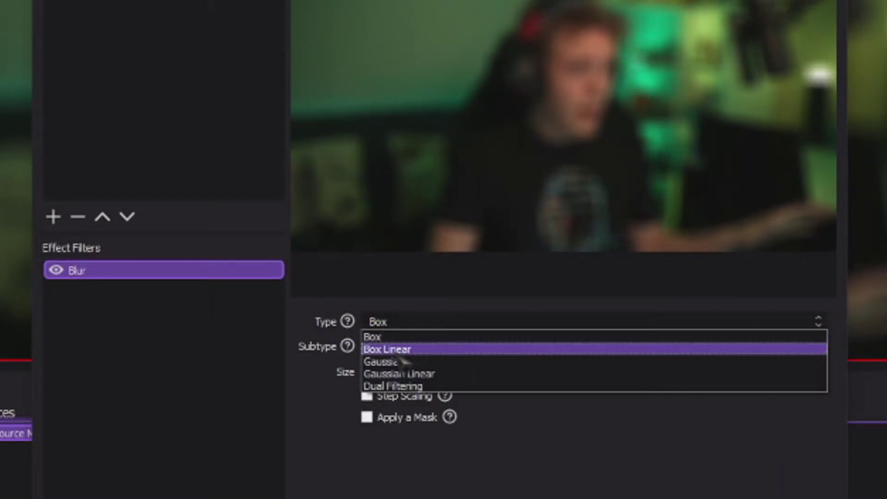
{"action": "left_click", "coordinate": [418, 362]}
{"action": "left_click_drag", "start_coordinate": [421, 373], "coordinate": [443, 376]}
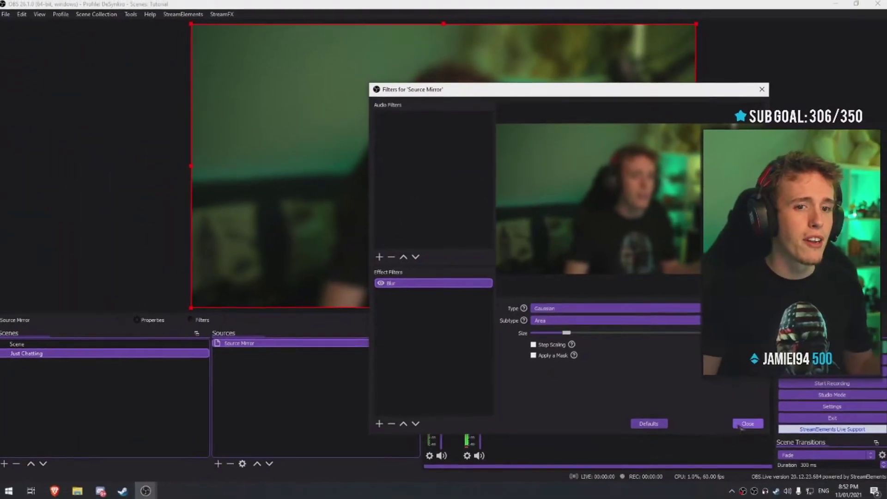
{"action": "left_click", "coordinate": [743, 424]}
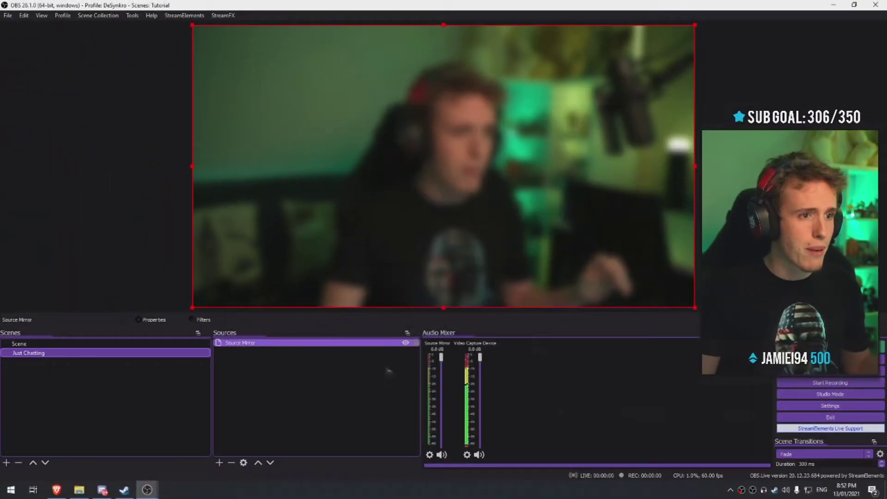
- Add a Color Correction filter to the Source Mirror in Just Chatting and lower its brightness to -0.09
{"action": "left_click", "coordinate": [81, 344]}
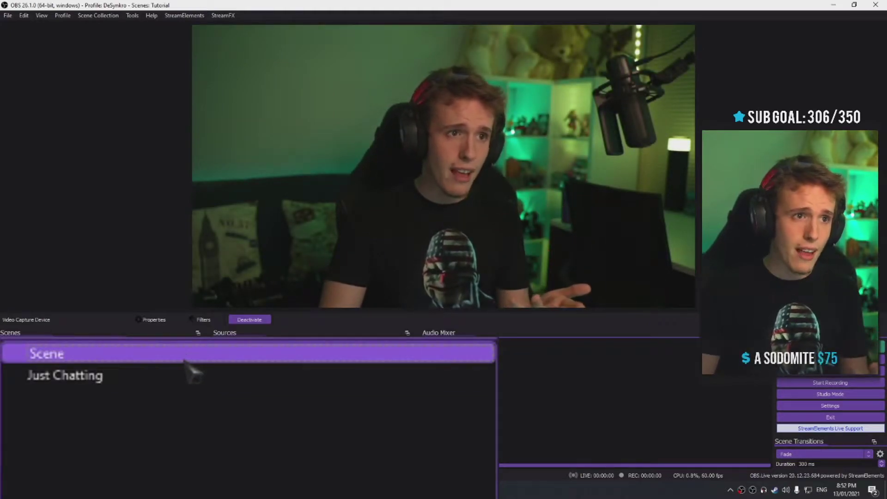
{"action": "left_click", "coordinate": [180, 375]}
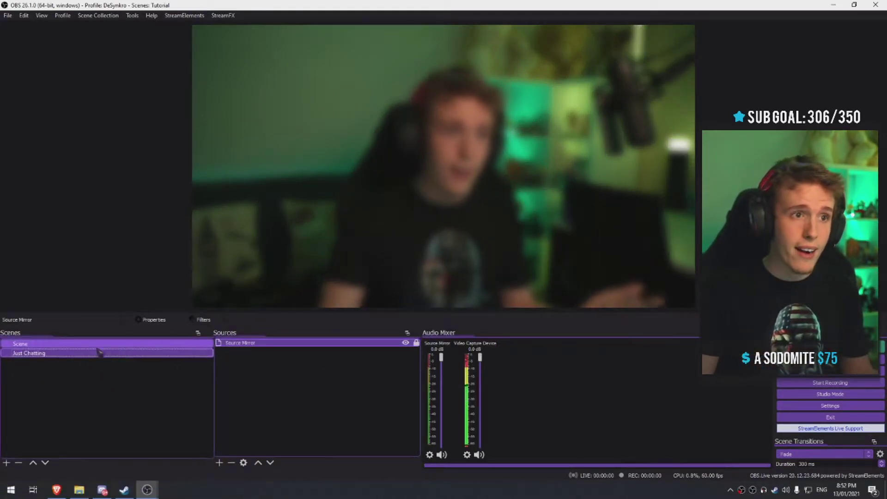
{"action": "right_click", "coordinate": [248, 348]}
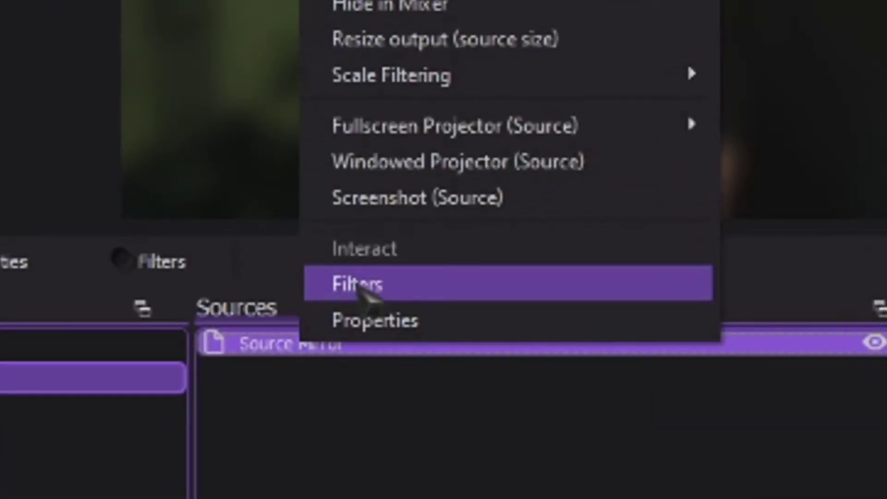
{"action": "left_click", "coordinate": [365, 291]}
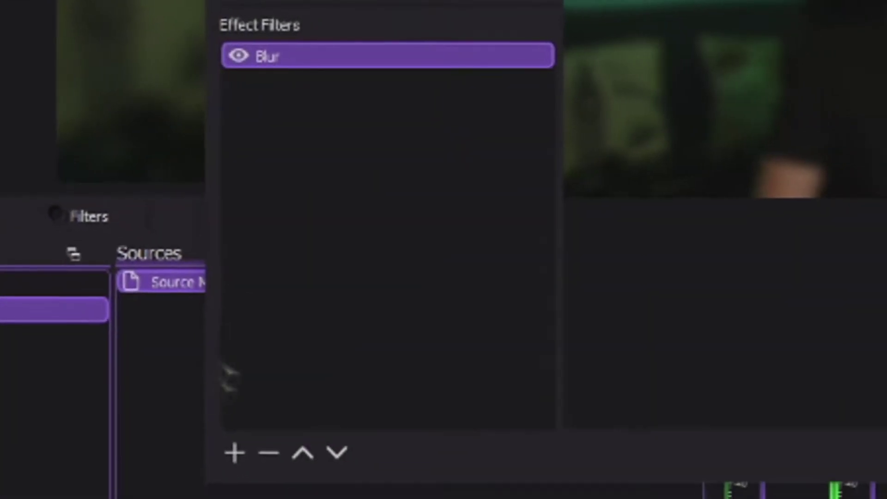
{"action": "left_click", "coordinate": [233, 452]}
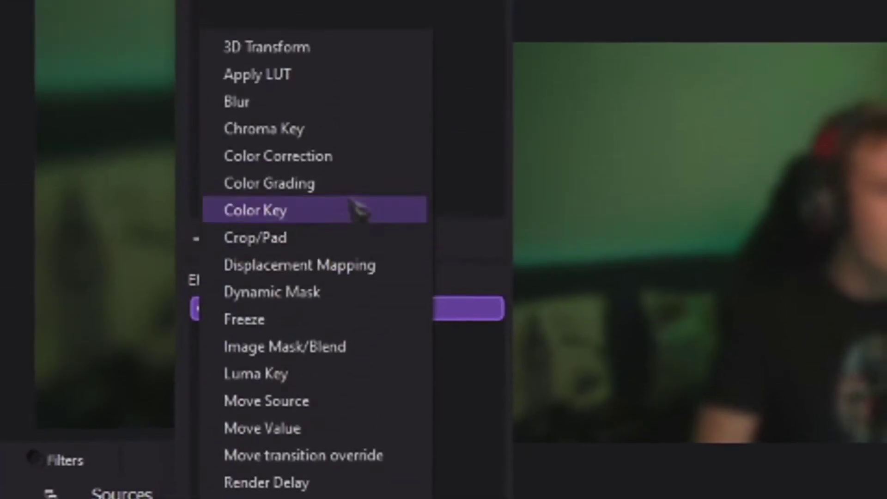
{"action": "left_click", "coordinate": [319, 161]}
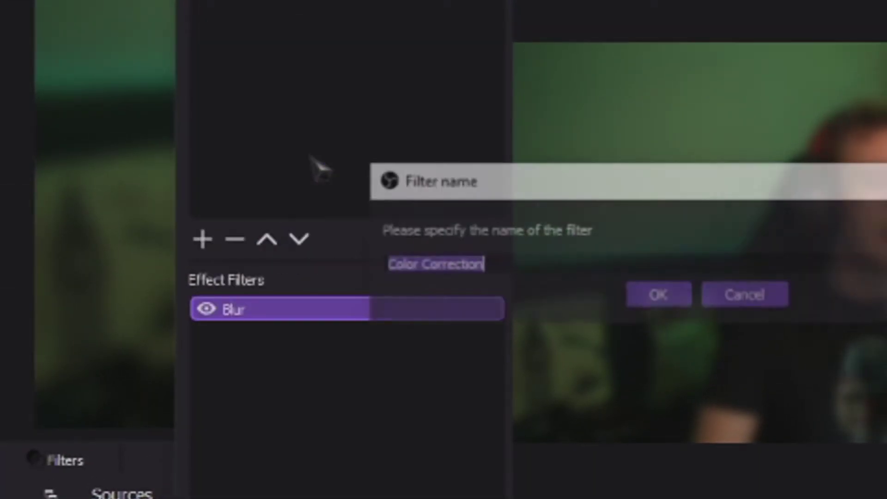
{"action": "left_click", "coordinate": [661, 309]}
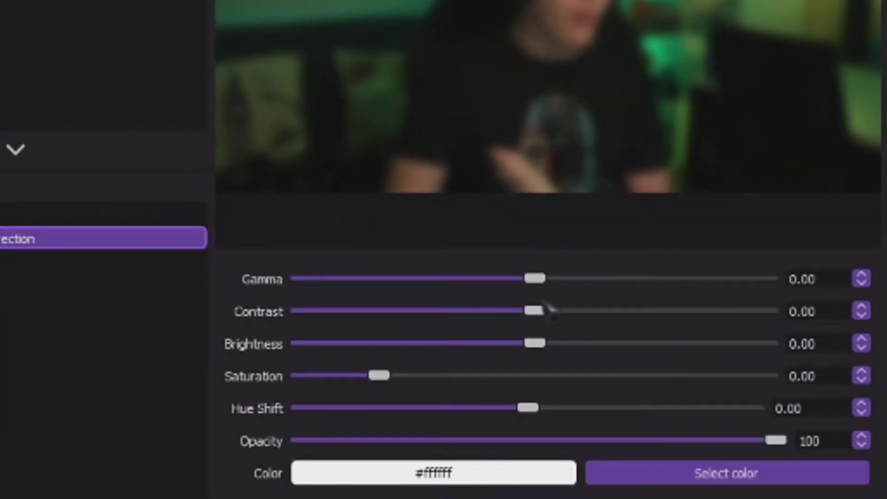
{"action": "left_click_drag", "start_coordinate": [544, 351], "coordinate": [532, 353]}
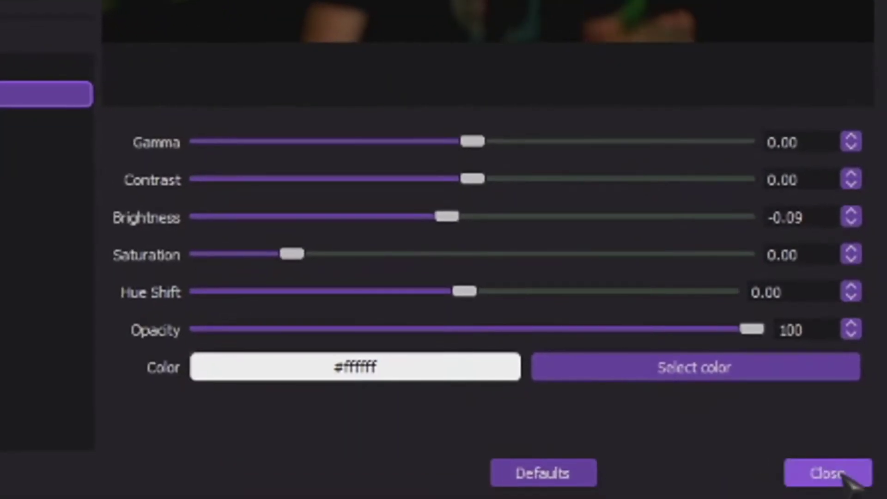
{"action": "left_click", "coordinate": [844, 475]}
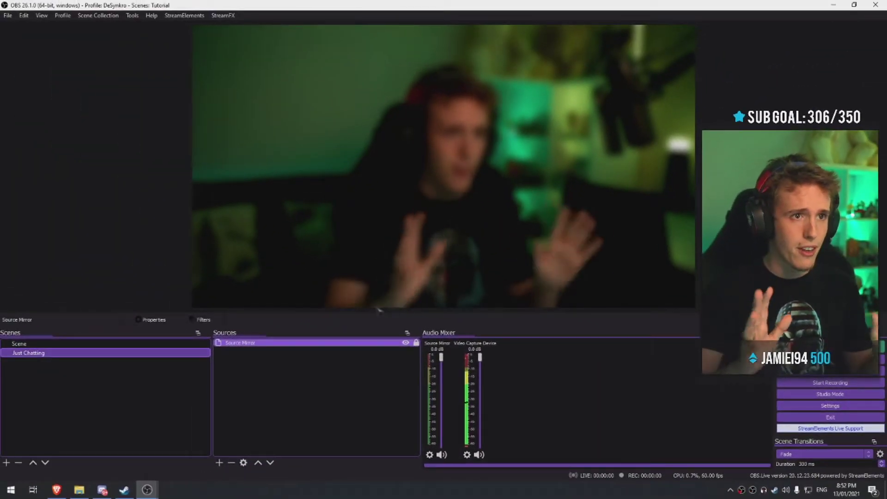
- Add a second Source Mirror named Main Webcam to Just Chatting, set it to mirror Scene (Scene), and hide it
{"action": "left_click", "coordinate": [44, 345]}
{"action": "left_click", "coordinate": [45, 353]}
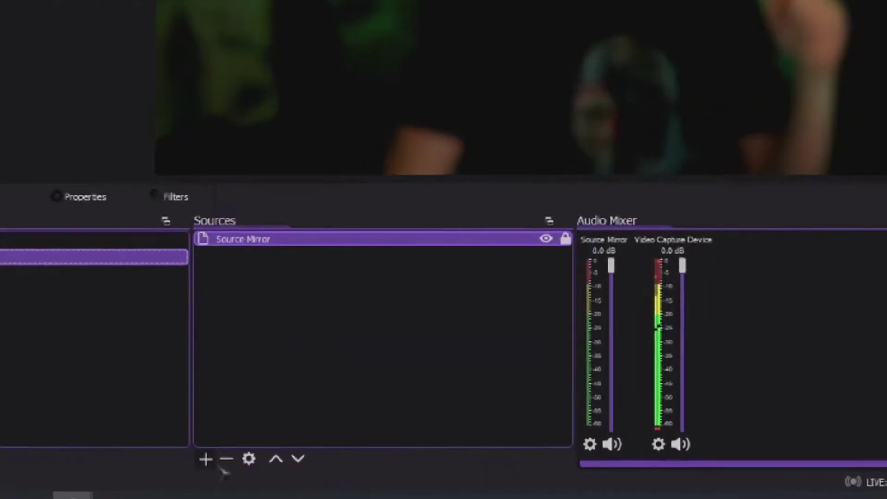
{"action": "left_click", "coordinate": [222, 464]}
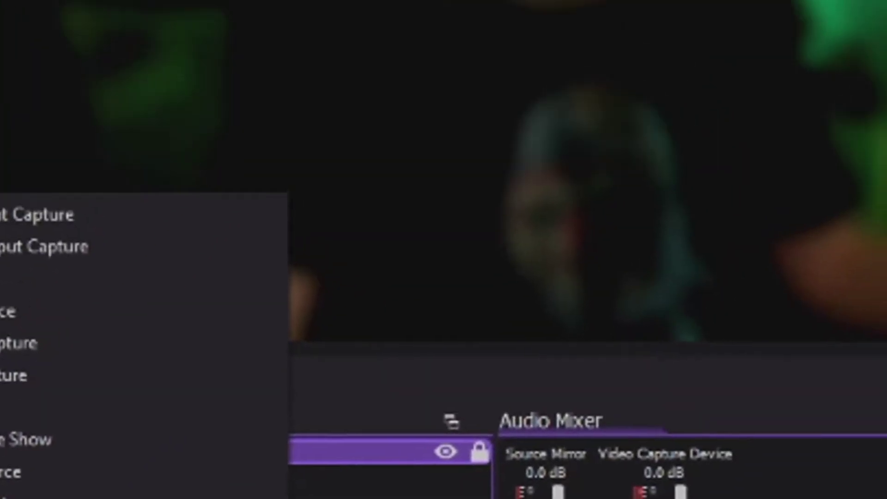
{"action": "left_click", "coordinate": [326, 224]}
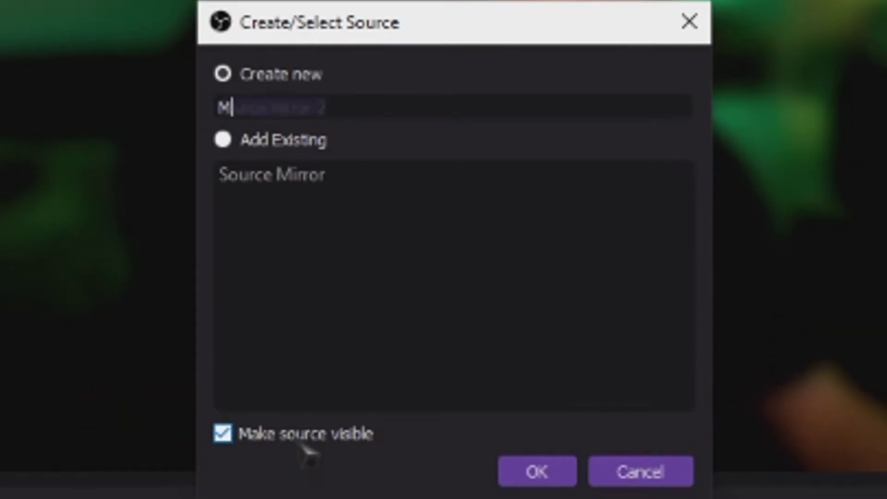
{"action": "type", "text": "Main Webcam"}
{"action": "key", "text": "Return"}
{"action": "left_click", "coordinate": [439, 317]}
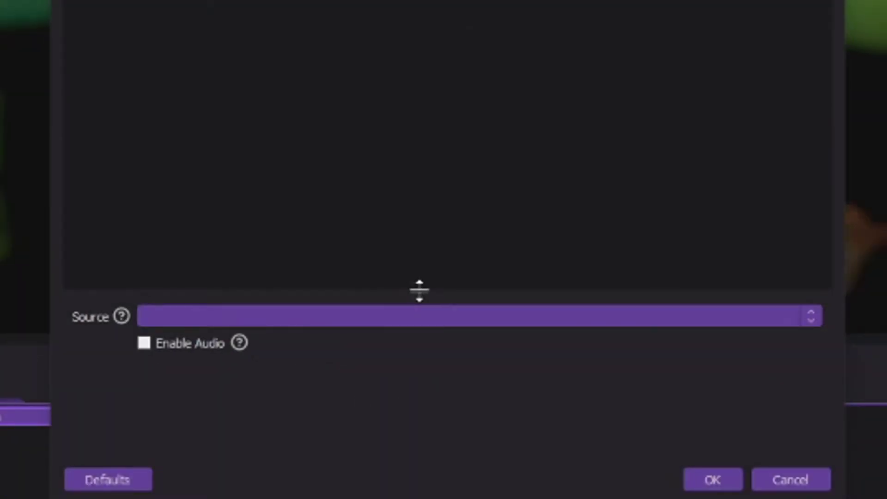
{"action": "left_click", "coordinate": [234, 412]}
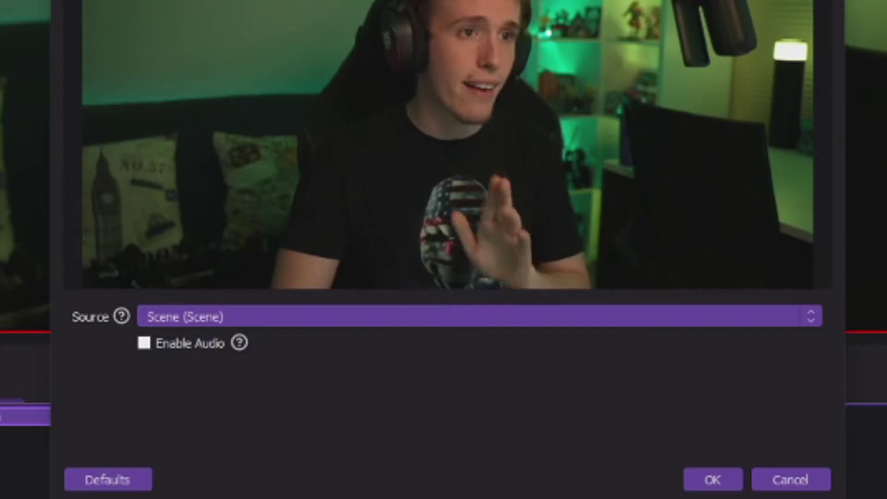
{"action": "left_click", "coordinate": [714, 481]}
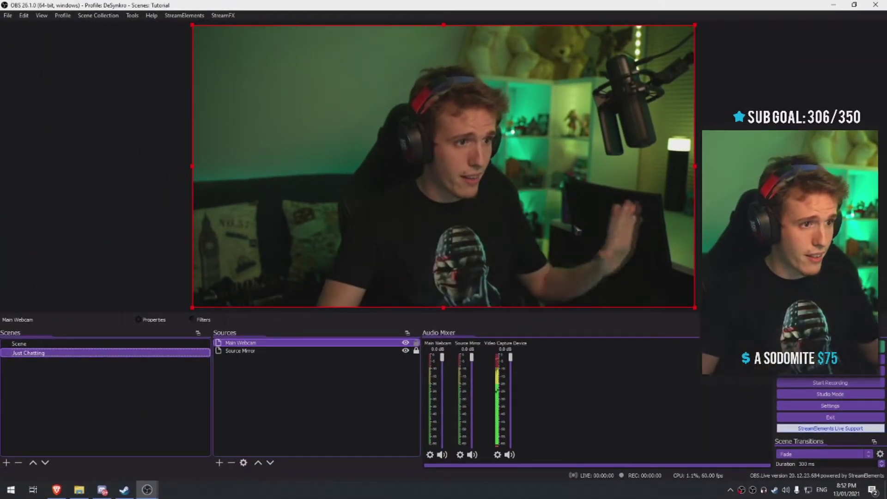
{"action": "left_click", "coordinate": [405, 343]}
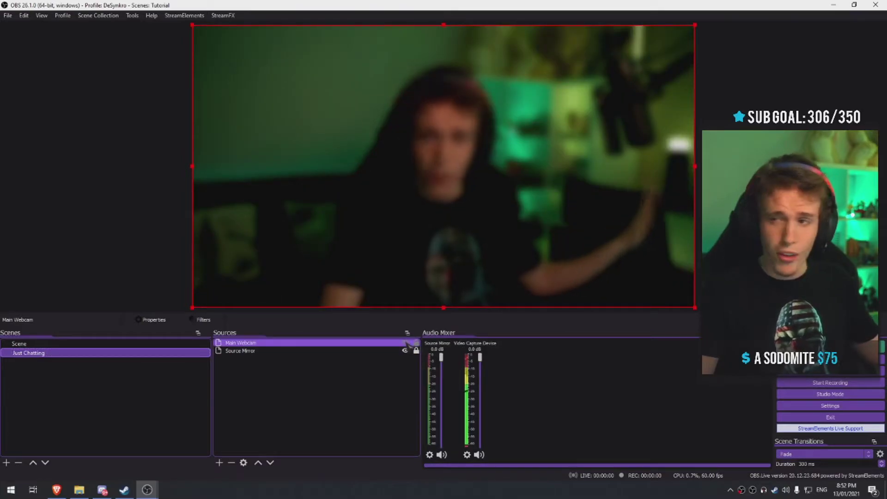
- Show the Main Webcam source and crop strips off its upper and lower edges so the blurred background frames it
{"action": "left_click", "coordinate": [405, 343]}
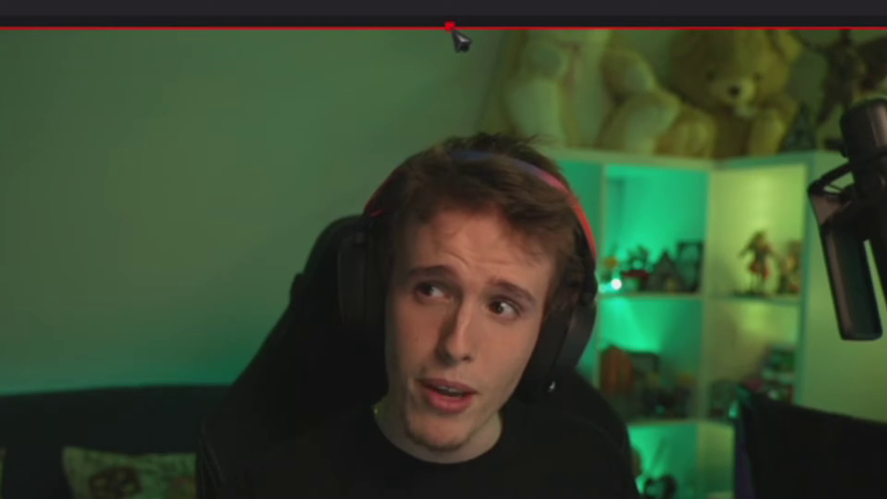
{"action": "left_click_drag", "start_coordinate": [451, 30], "coordinate": [451, 89]}
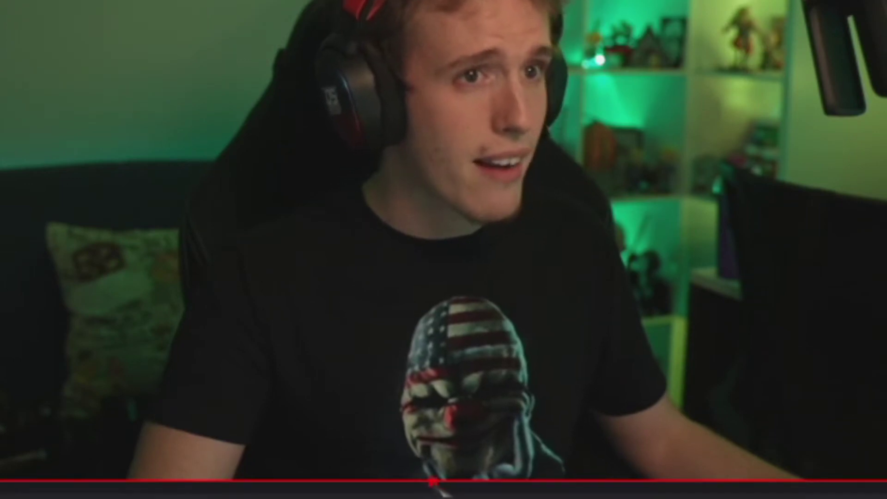
{"action": "left_click_drag", "start_coordinate": [450, 491], "coordinate": [452, 430]}
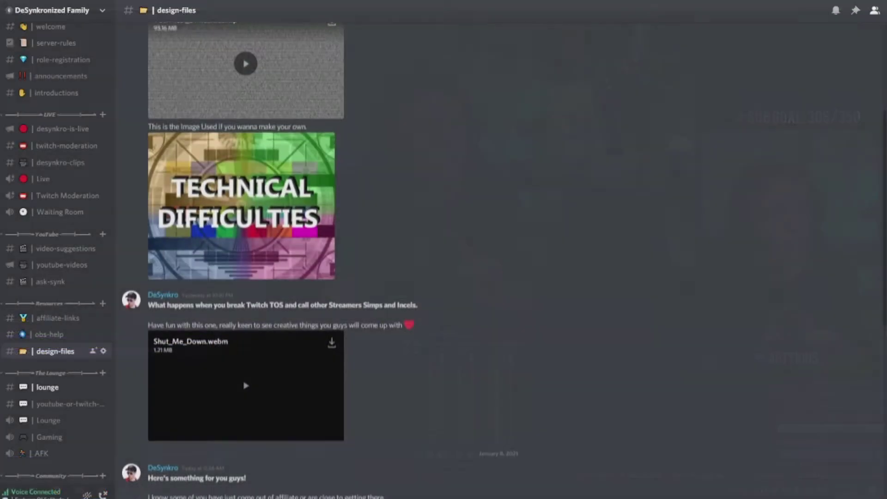
- Switch to Discord and browse the posts in the design-files channel
{"action": "scroll", "coordinate": [503, 254], "scroll_direction": "down", "scroll_amount": 3}
{"action": "scroll", "coordinate": [503, 255], "scroll_direction": "down", "scroll_amount": 5}
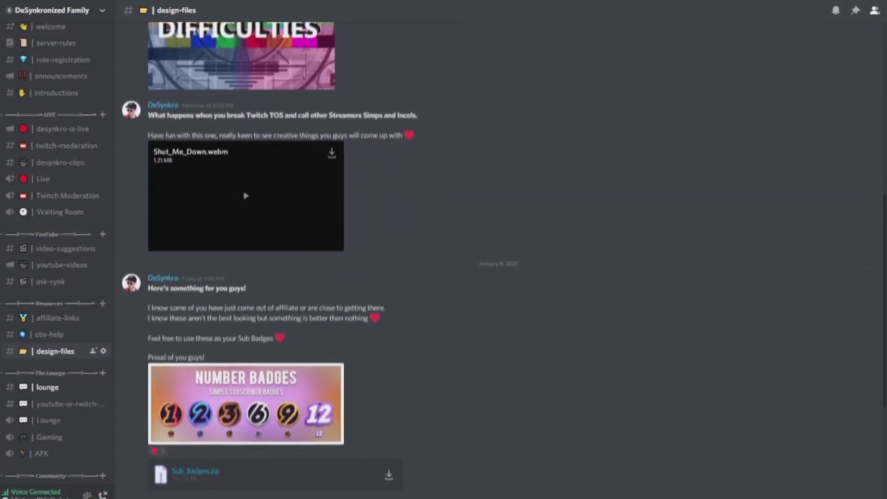
{"action": "scroll", "coordinate": [503, 254], "scroll_direction": "down", "scroll_amount": 4}
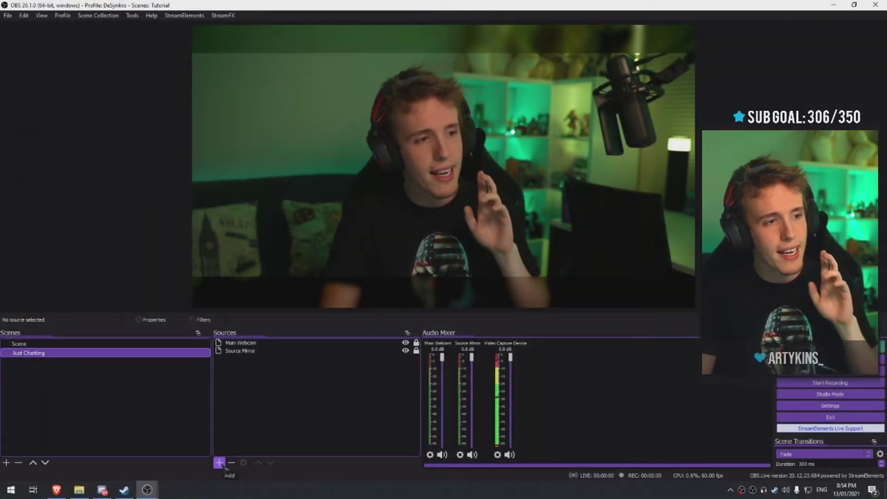
- Add an Image source with the default name to Just Chatting in OBS and load Drop Shadow.png from the Webcam folder
{"action": "left_click", "coordinate": [219, 462]}
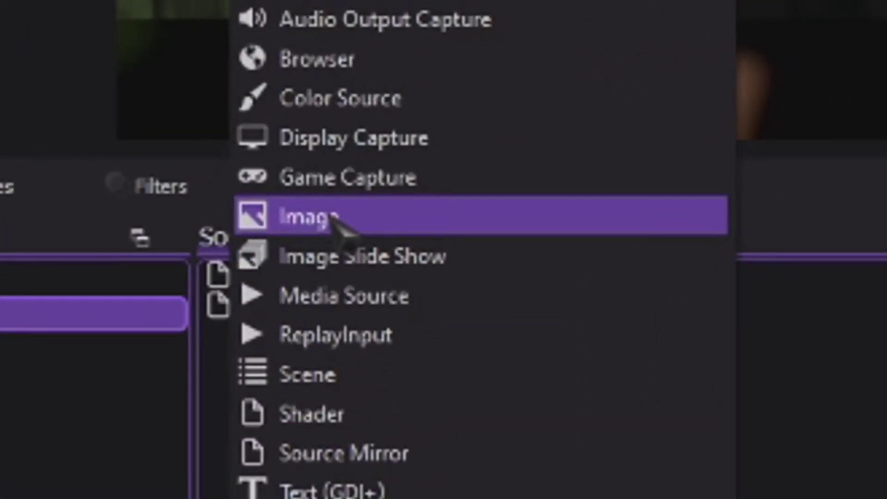
{"action": "left_click", "coordinate": [335, 221]}
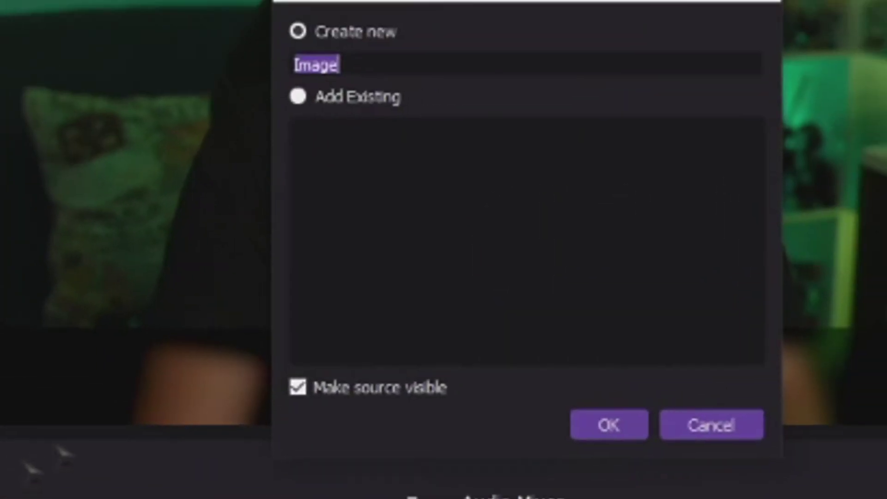
{"action": "left_click", "coordinate": [541, 457]}
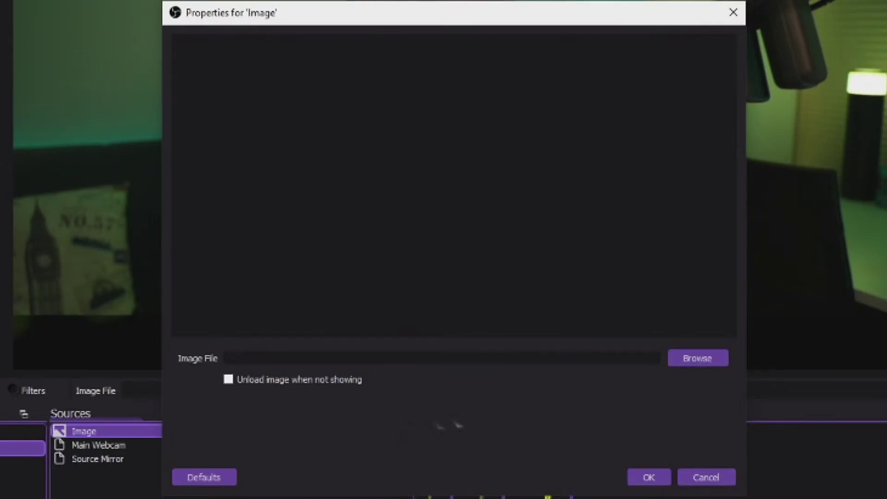
{"action": "left_click", "coordinate": [698, 358]}
{"action": "left_click", "coordinate": [722, 173]}
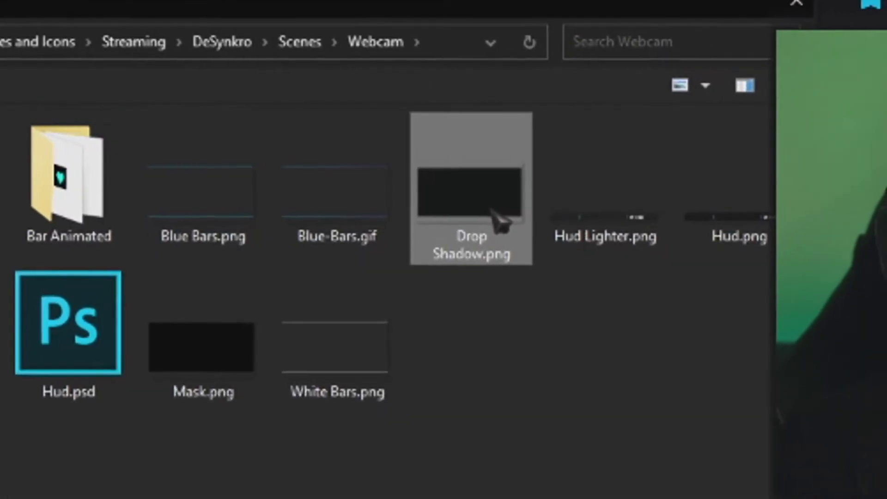
{"action": "double_click", "coordinate": [492, 211]}
{"action": "left_click", "coordinate": [471, 272]}
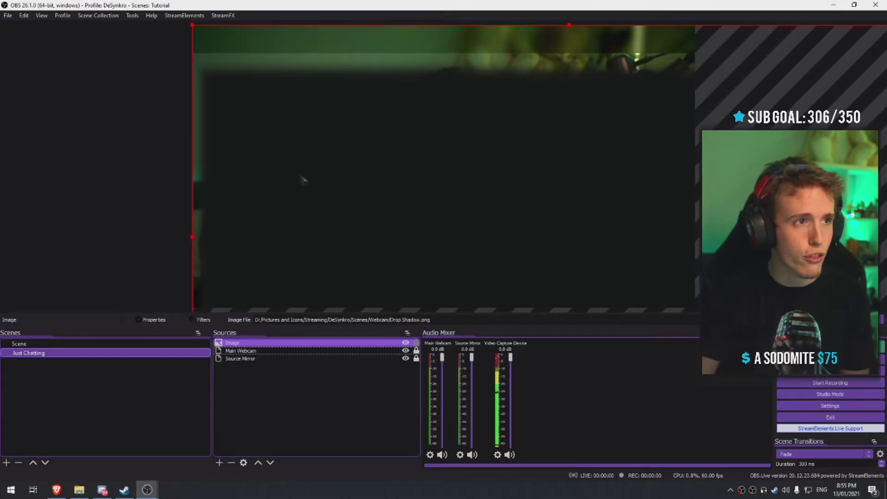
- Scale the drop shadow image down to the canvas and stretch it slightly past the edges so it surrounds the main webcam
{"action": "left_click_drag", "start_coordinate": [196, 29], "coordinate": [479, 186]}
{"action": "left_click_drag", "start_coordinate": [600, 234], "coordinate": [318, 79]}
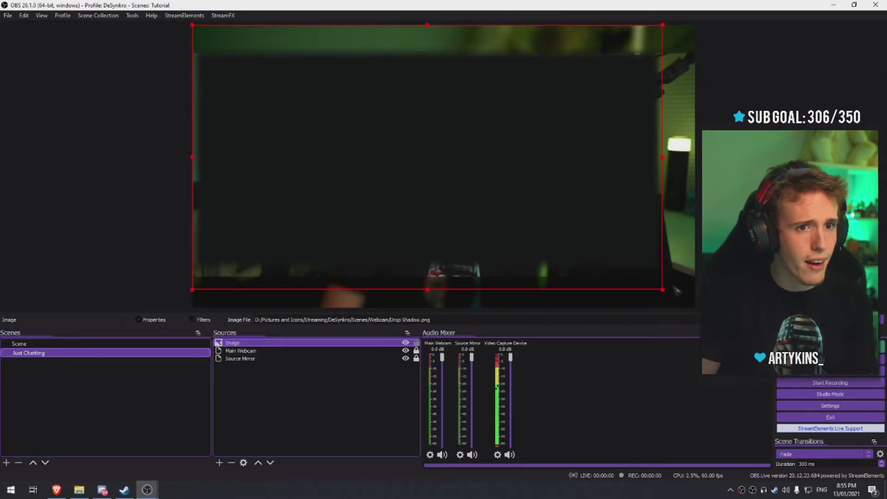
{"action": "left_click_drag", "start_coordinate": [670, 298], "coordinate": [658, 291]}
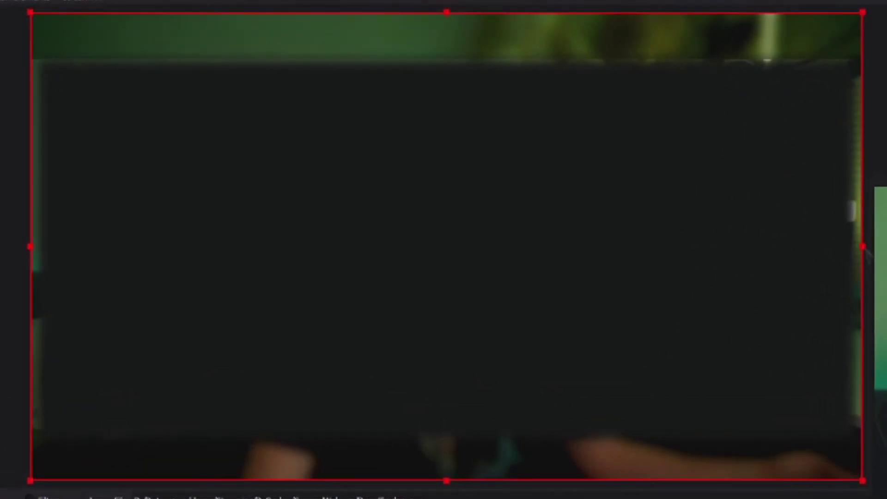
{"action": "left_click_drag", "start_coordinate": [865, 250], "coordinate": [869, 249]}
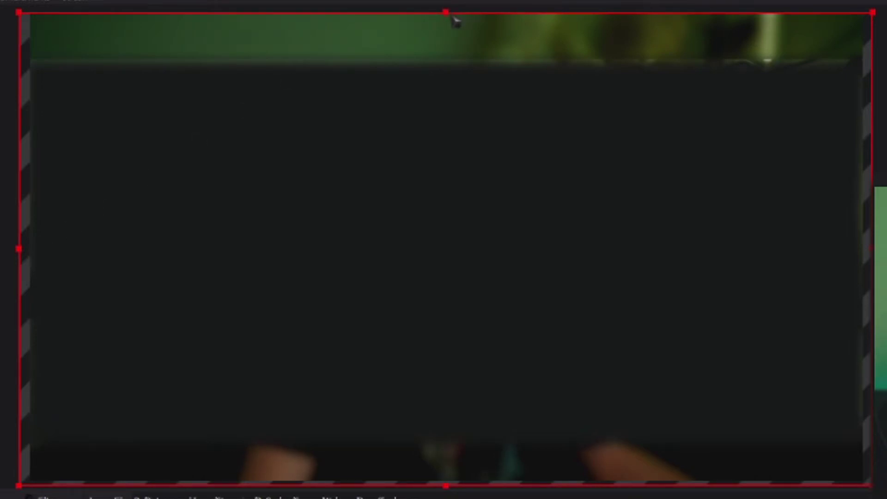
{"action": "left_click_drag", "start_coordinate": [447, 14], "coordinate": [447, 8]}
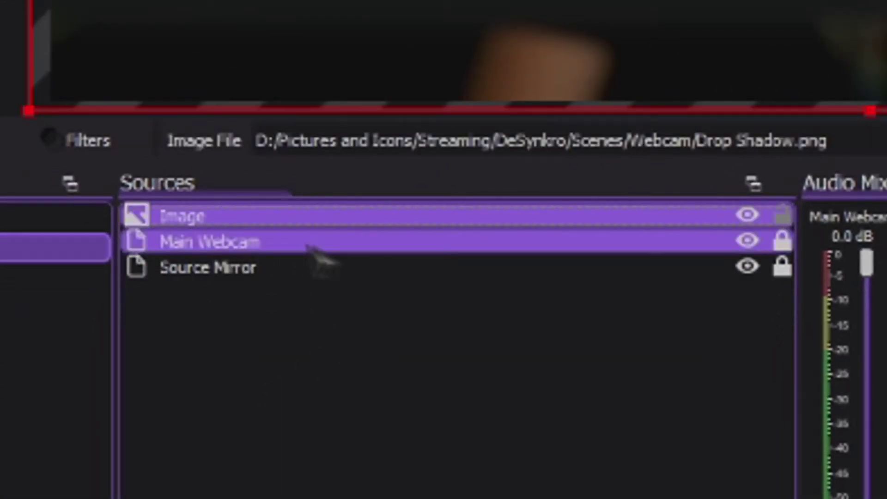
- Lock the drop shadow Image source and move it between Main Webcam and Source Mirror in the source order
{"action": "left_click", "coordinate": [782, 215]}
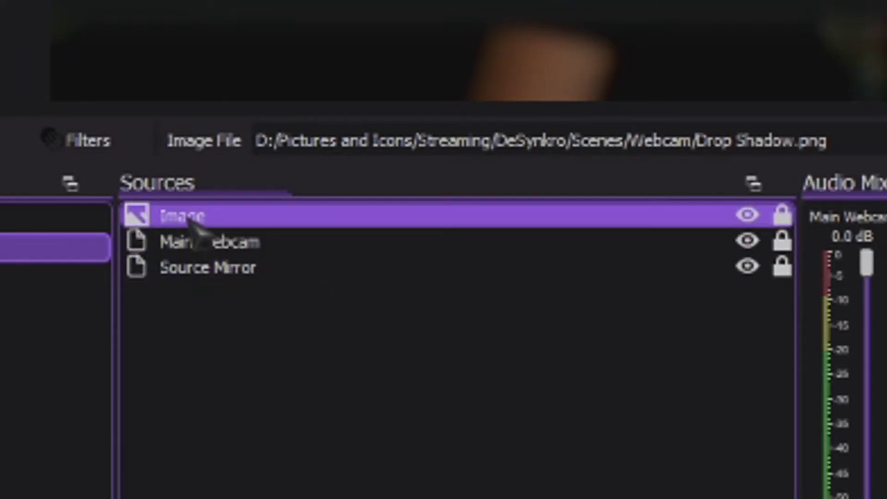
{"action": "left_click_drag", "start_coordinate": [194, 218], "coordinate": [214, 250]}
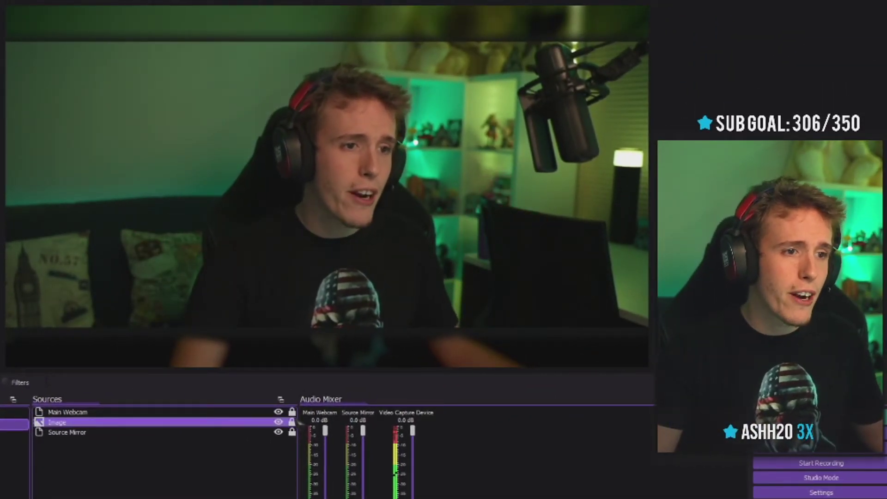
{"action": "left_click", "coordinate": [250, 341]}
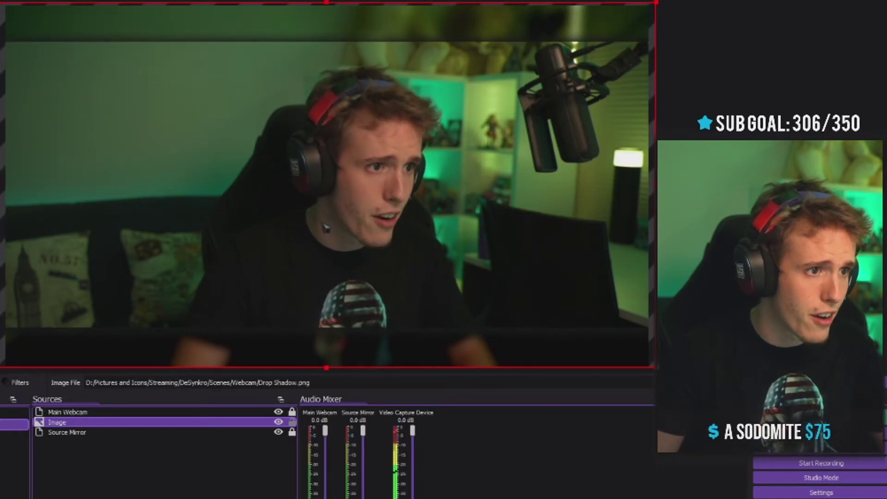
{"action": "left_click", "coordinate": [245, 448]}
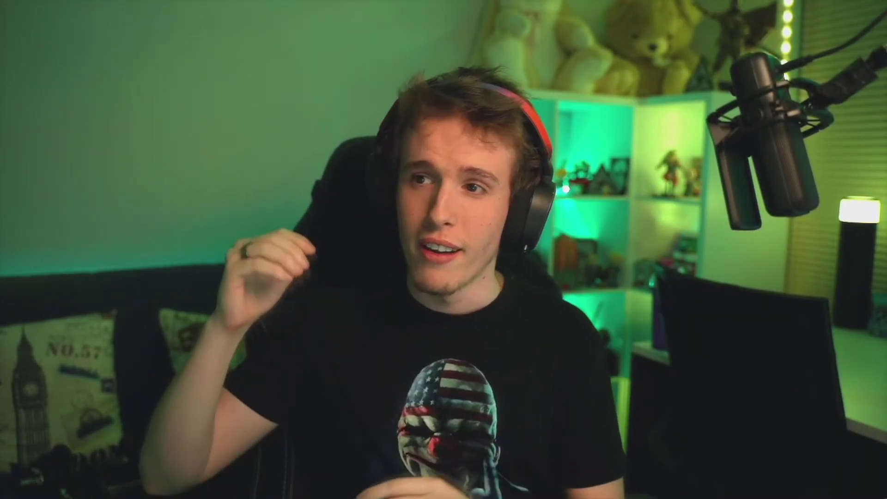
- Hide the Totally a Real Webcam source in Scene and switch to Just Chatting to check the mirrored result
{"action": "left_click", "coordinate": [153, 363]}
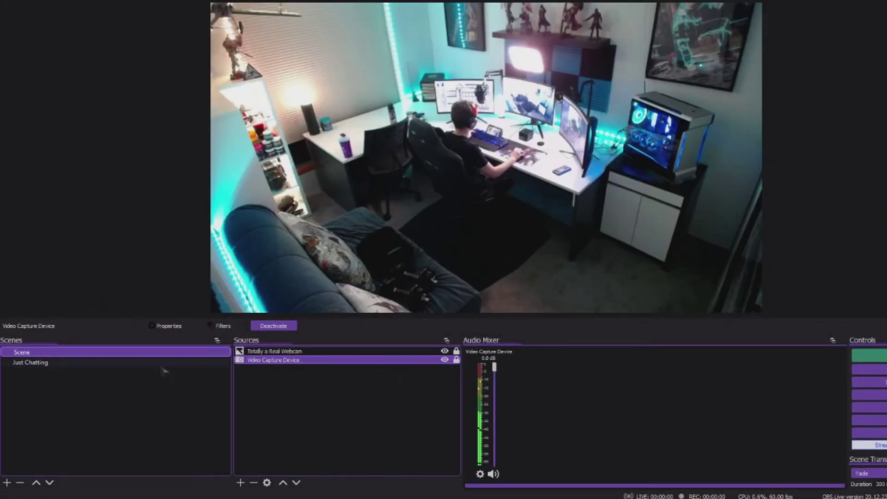
{"action": "left_click", "coordinate": [139, 363]}
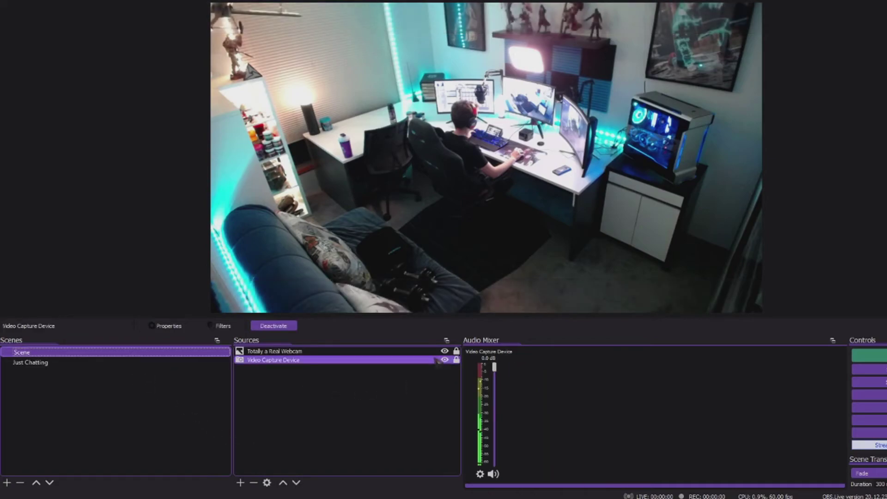
{"action": "left_click", "coordinate": [444, 351]}
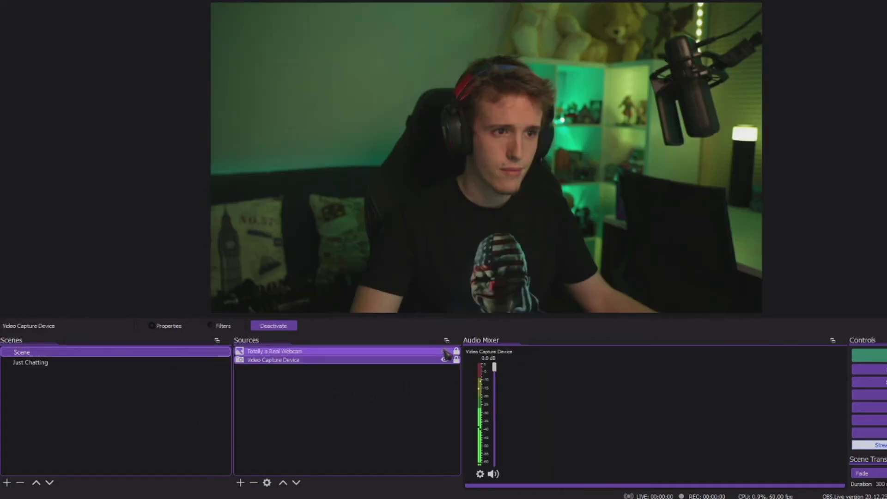
{"action": "left_click", "coordinate": [172, 365]}
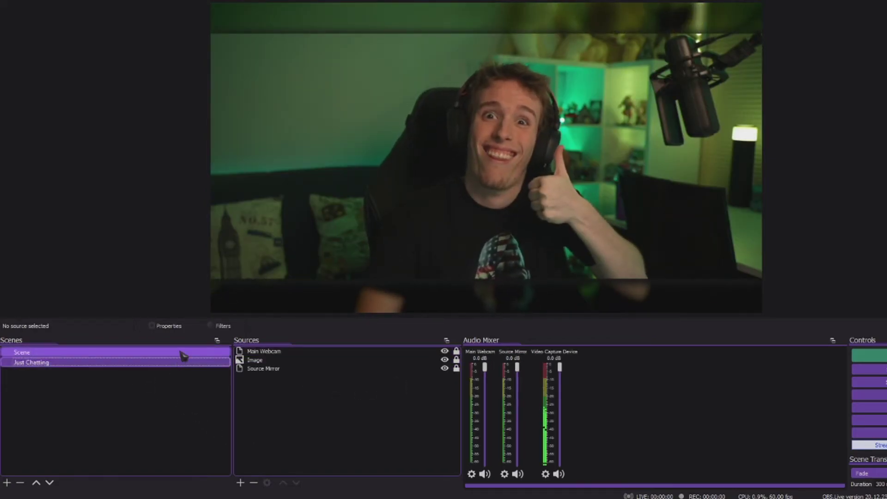